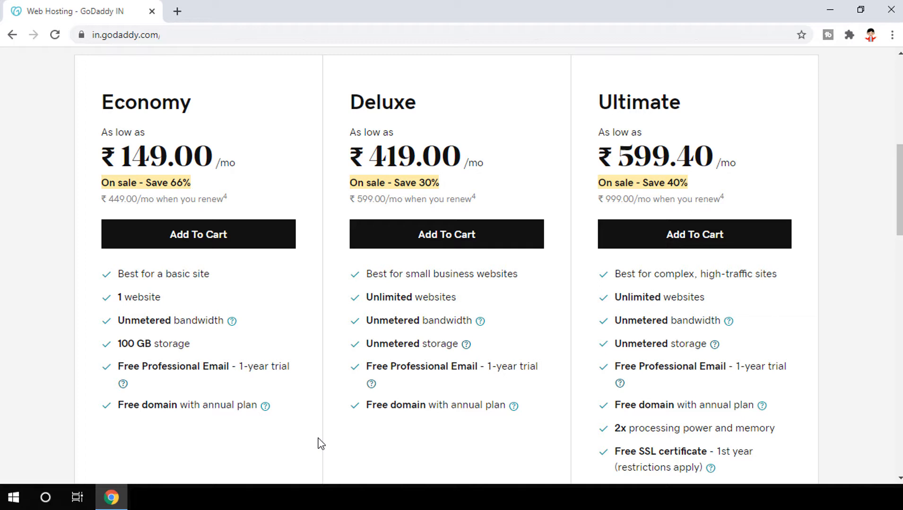
# Add the Deluxe plan to the cart and claim myfirsttechnicalwebsite.com as its free domain
pyautogui.click(415, 246)
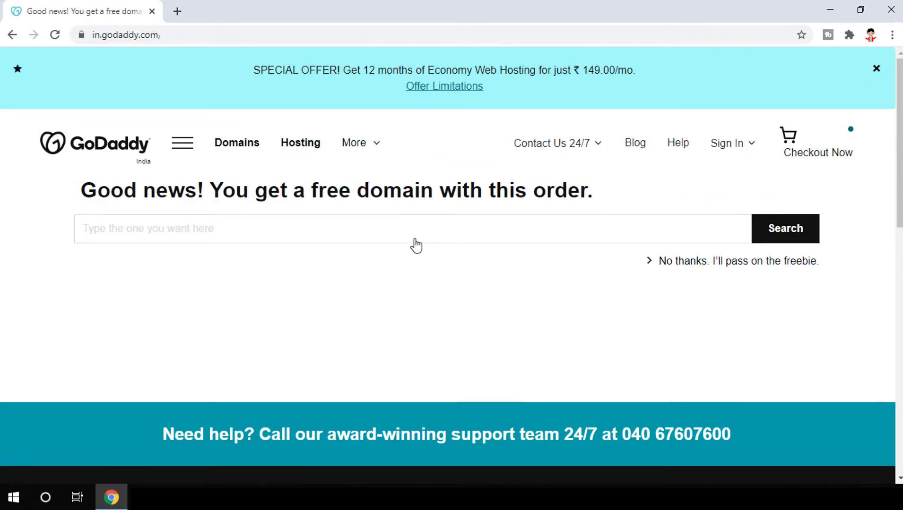
pyautogui.click(293, 232)
pyautogui.write('myfirsttechnicalwebsite.com')
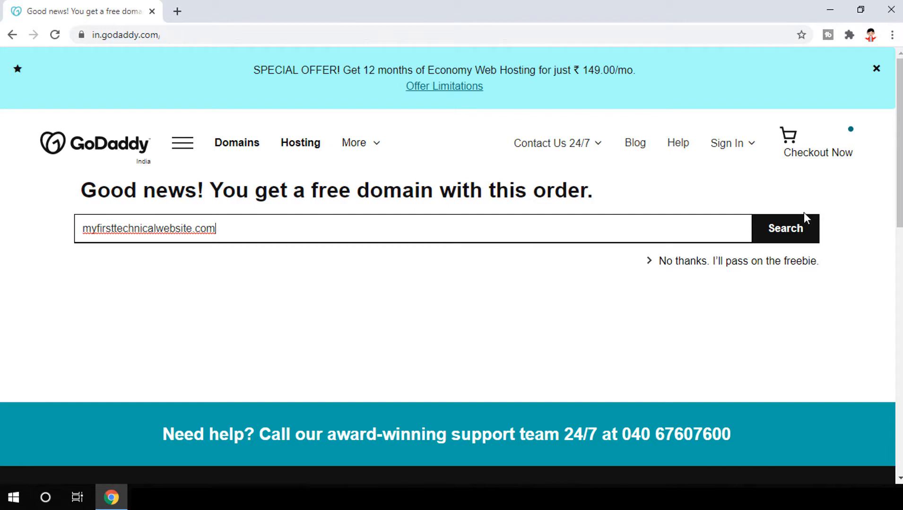
pyautogui.click(790, 235)
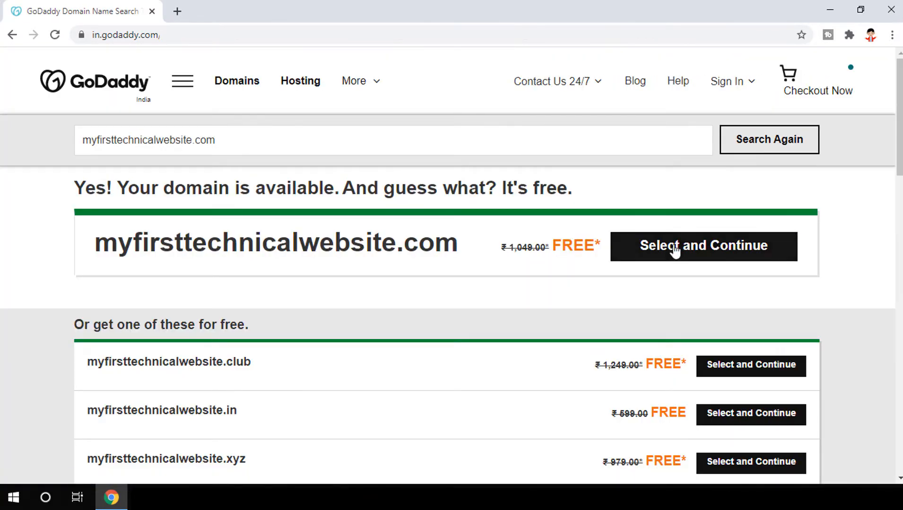
pyautogui.click(709, 255)
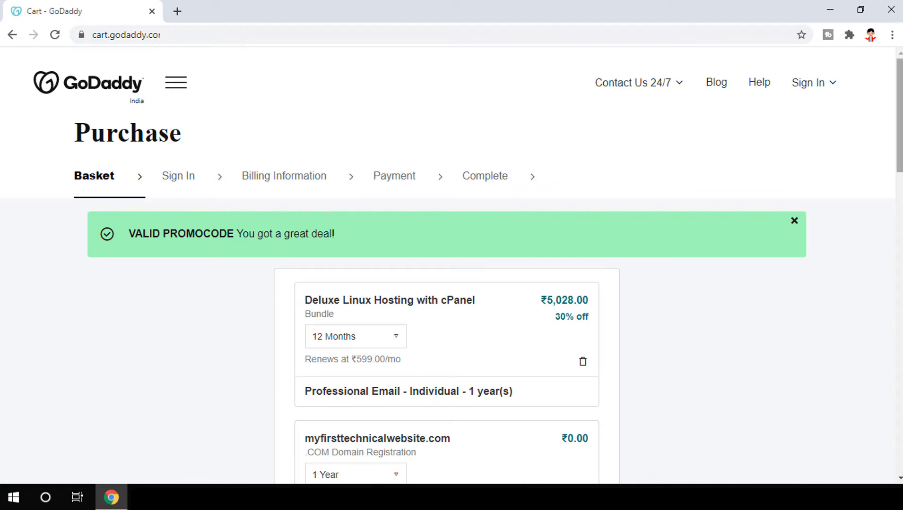
# Add the ₹299.00 Full Domain Privacy & Protection offer to the cart
pyautogui.moveTo(900, 118); pyautogui.dragTo(900, 181)
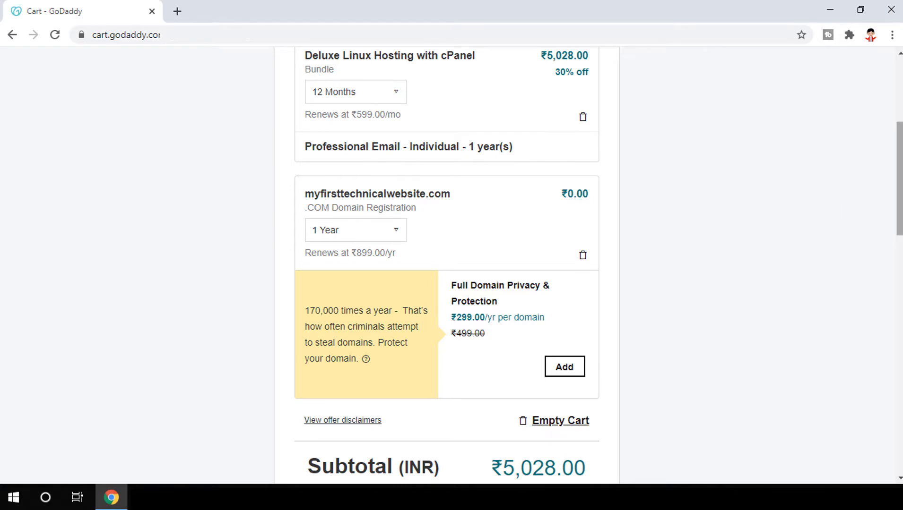
pyautogui.scroll(-5, 898, 180)
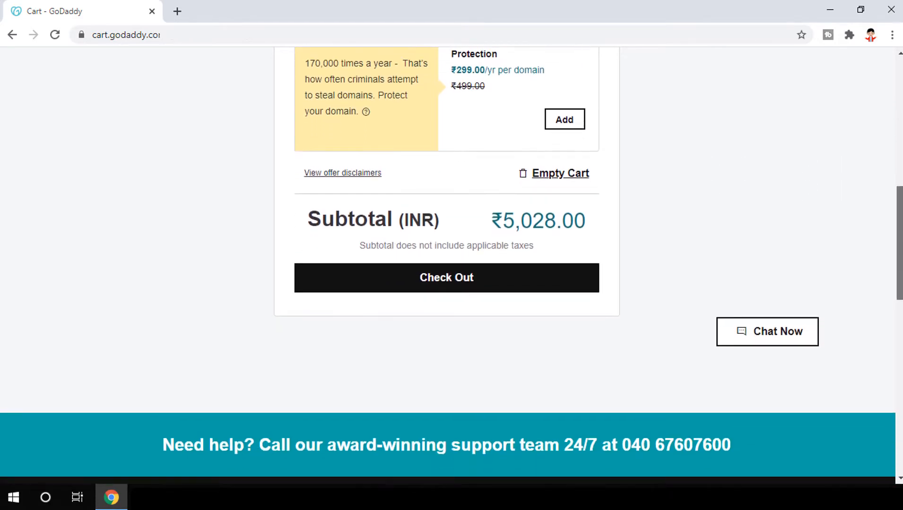
pyautogui.scroll(7, 886, 216)
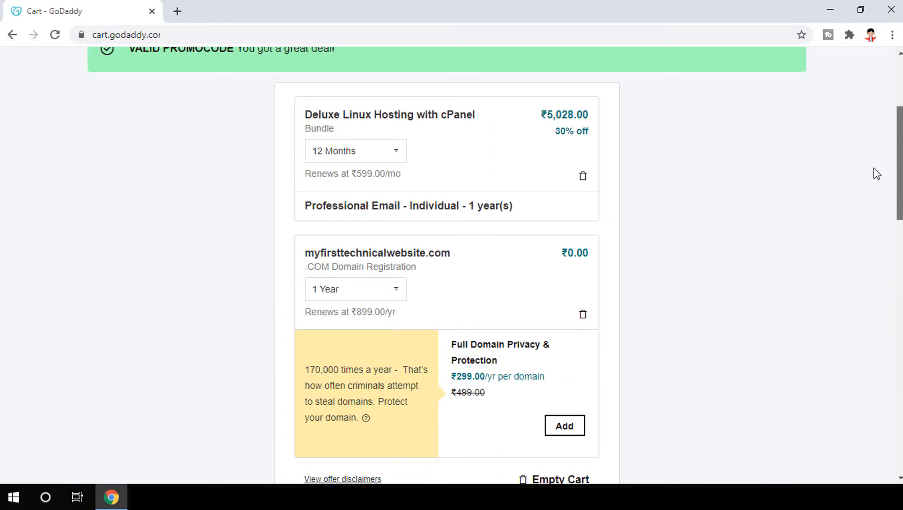
pyautogui.scroll(-4, 869, 189)
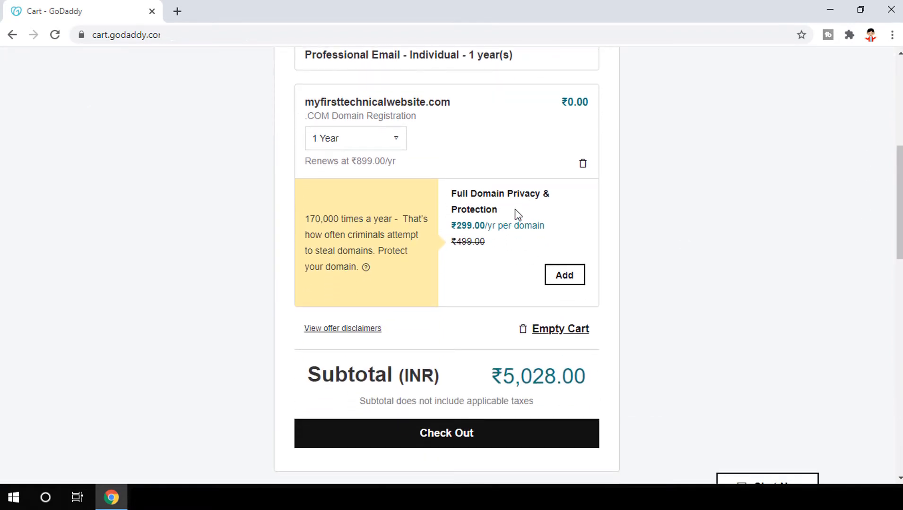
pyautogui.click(565, 278)
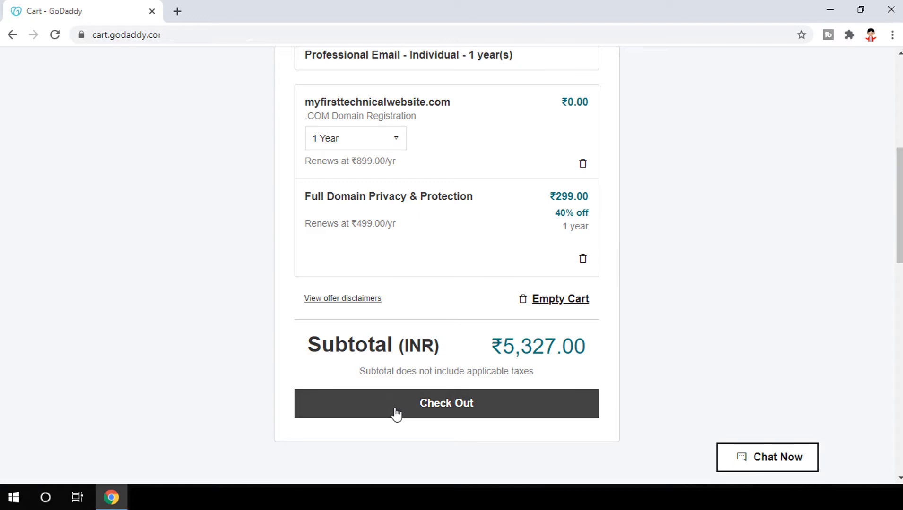
# Proceed to checkout and create a new GoDaddy account with email, username and password
pyautogui.click(438, 405)
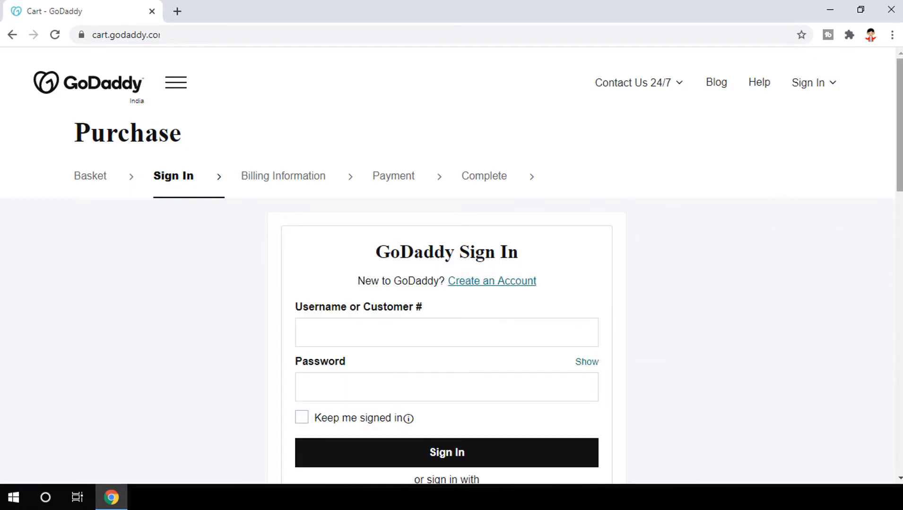
pyautogui.scroll(-3, 679, 230)
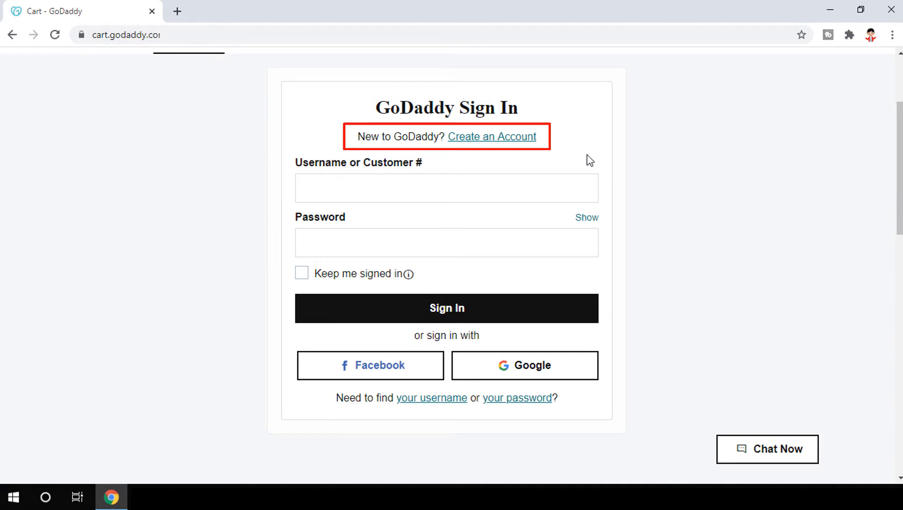
pyautogui.click(526, 142)
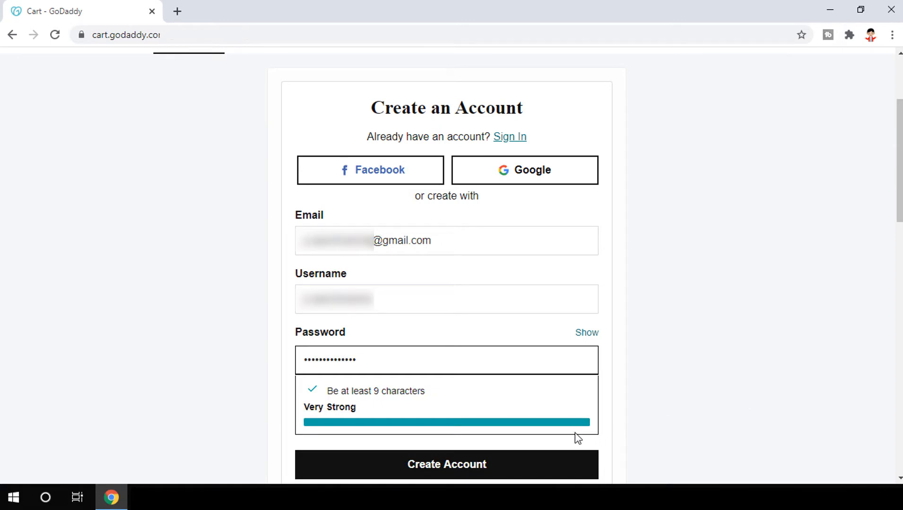
pyautogui.click(469, 469)
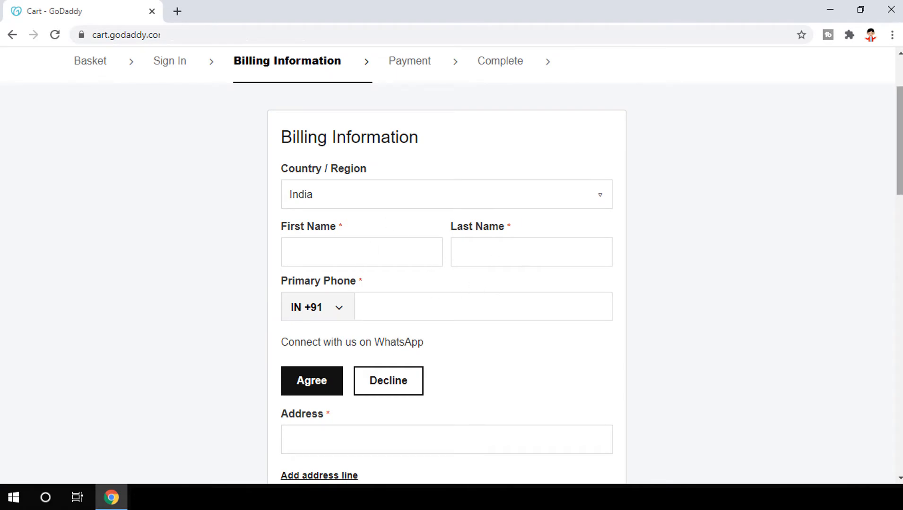
# Save the India billing details and choose Wallets as the payment method
pyautogui.scroll(-5, 447, 264)
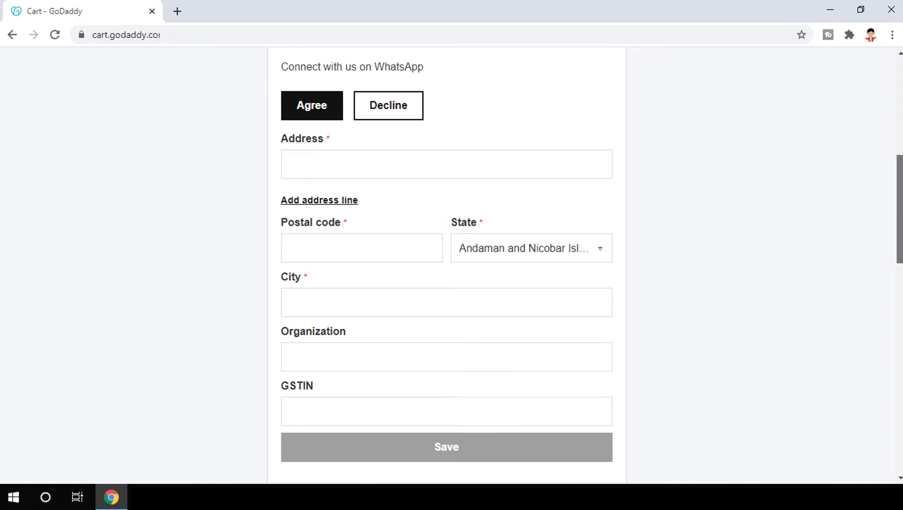
pyautogui.scroll(8, 890, 156)
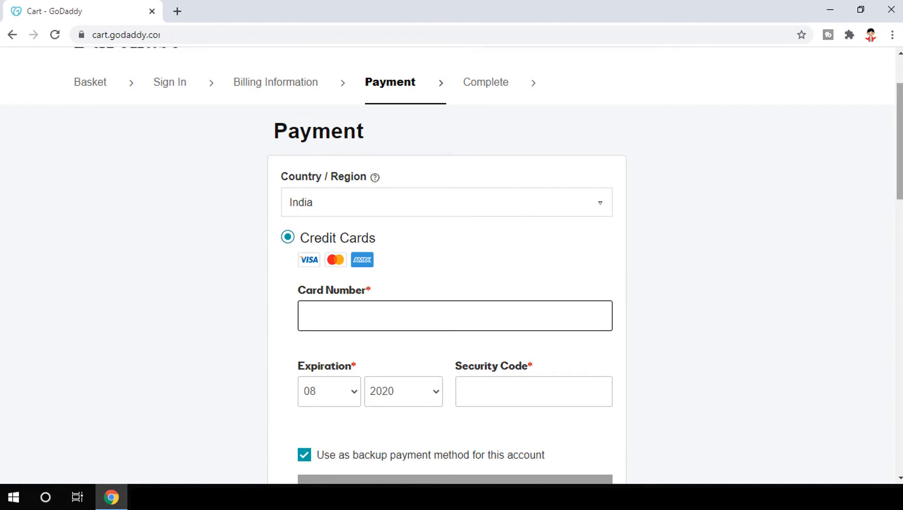
pyautogui.scroll(-7, 834, 238)
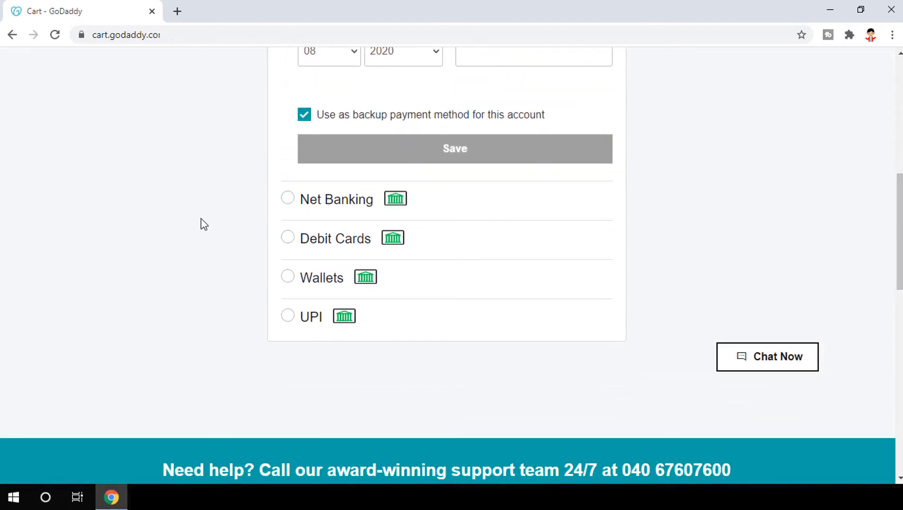
pyautogui.click(291, 278)
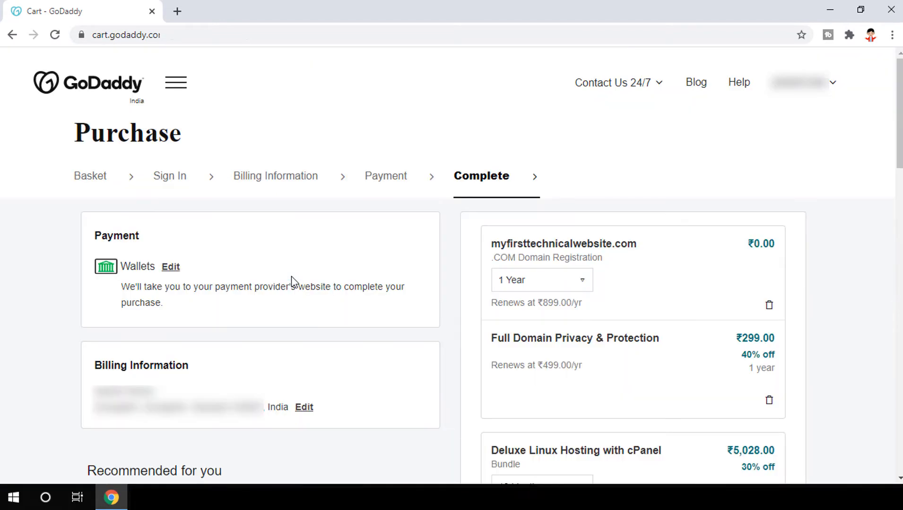
# Place the order and pay the ₹6,302.00 total via Wallets through CCAvenue
pyautogui.scroll(-2, 730, 202)
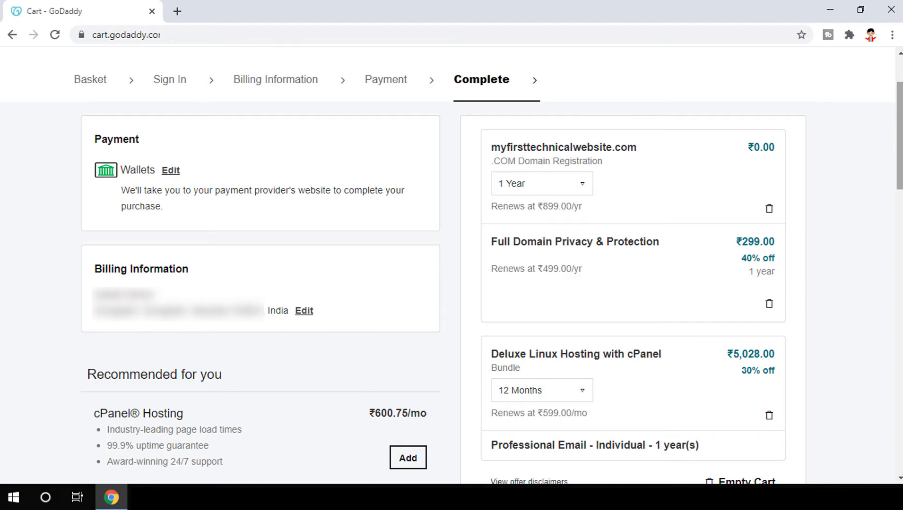
pyautogui.scroll(-5, 808, 255)
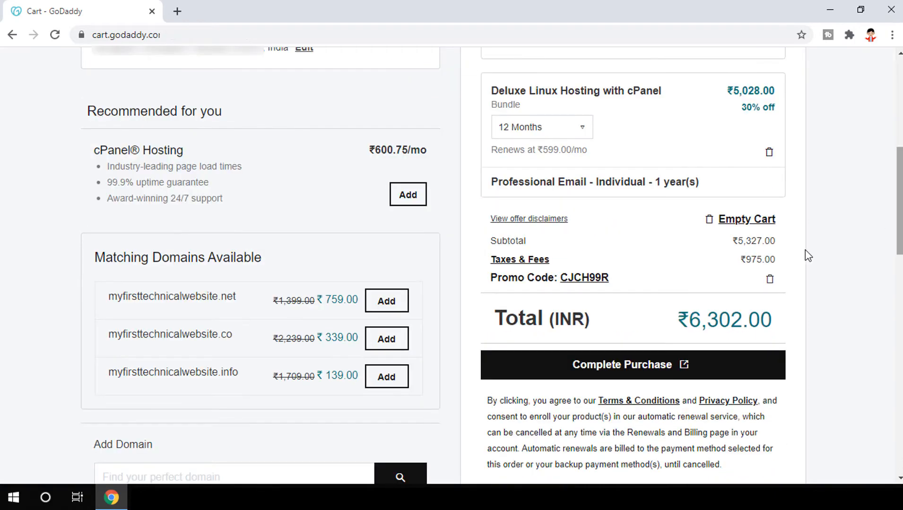
pyautogui.click(628, 364)
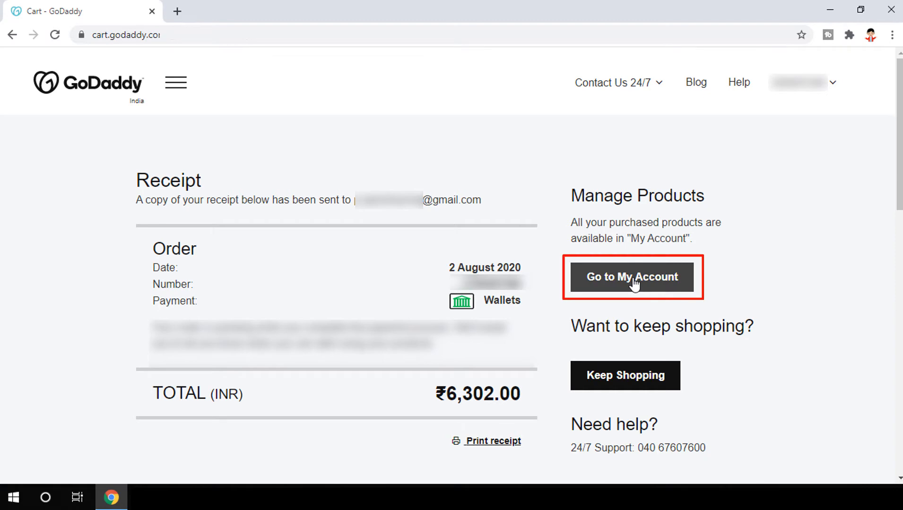
# Go to My Account from the header account menu to list all products and services
pyautogui.click(830, 88)
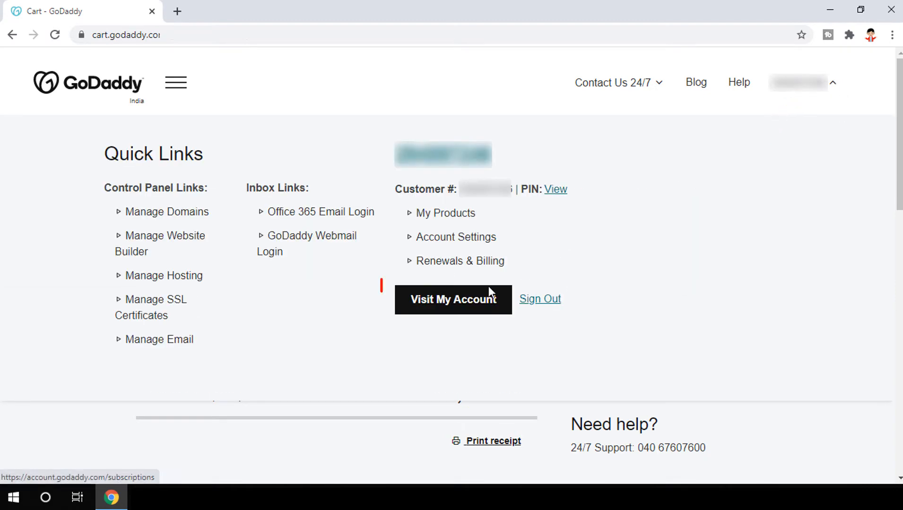
pyautogui.click(829, 91)
pyautogui.click(620, 279)
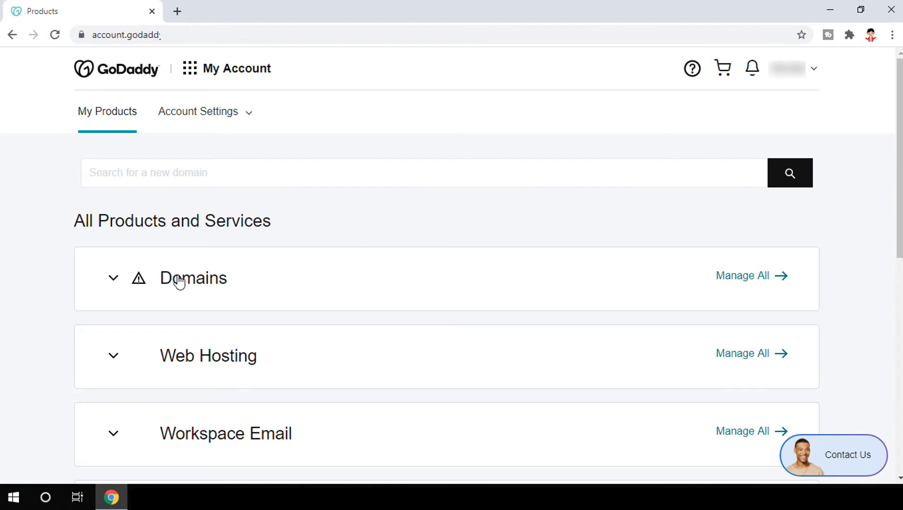
# Expand Domains and Web Hosting, then manage the Deluxe Web Hosting Linux plan
pyautogui.click(117, 278)
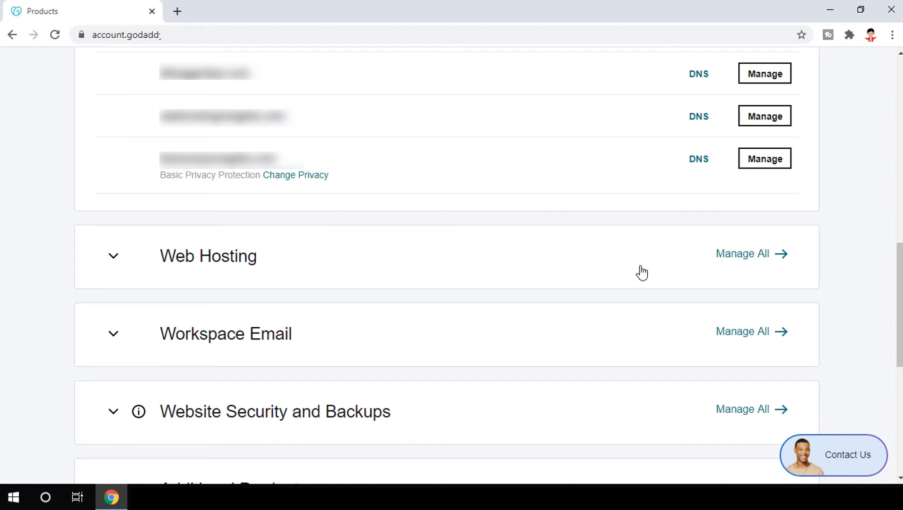
pyautogui.click(113, 258)
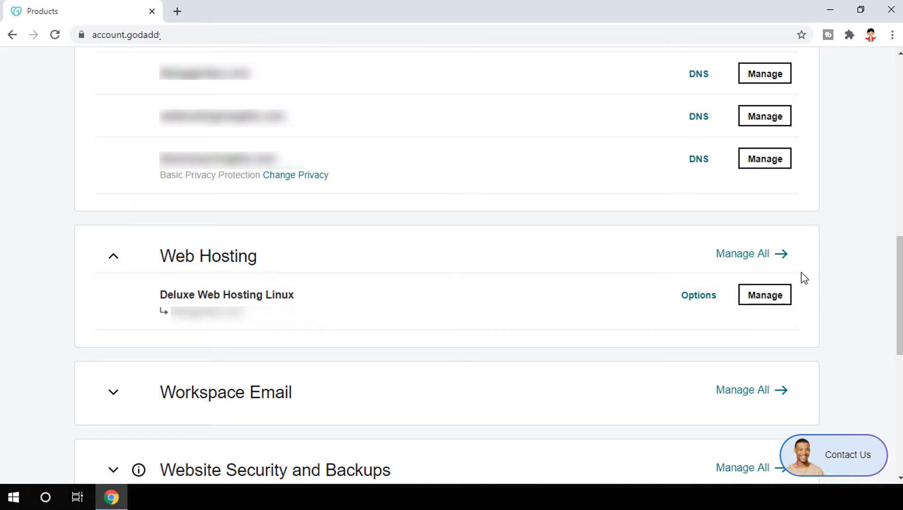
pyautogui.click(766, 302)
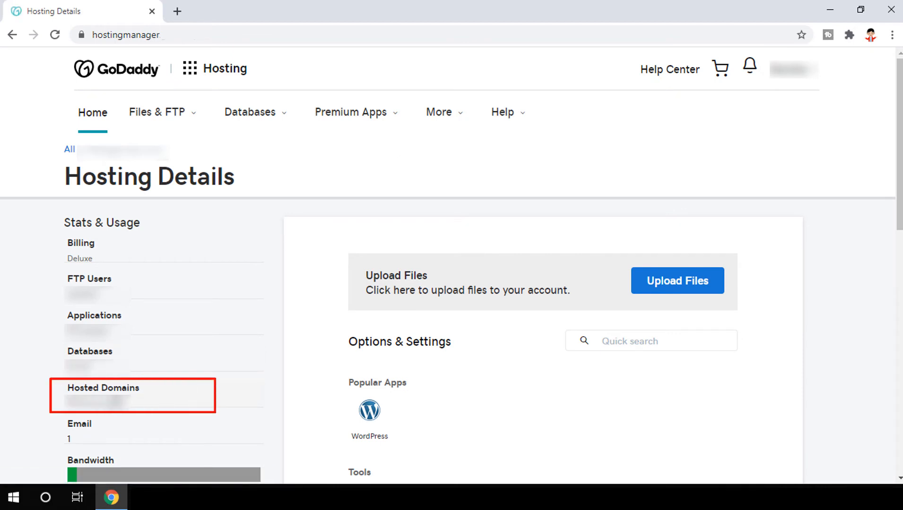
# Open Hosted Domains from the Stats & Usage sidebar
pyautogui.click(116, 402)
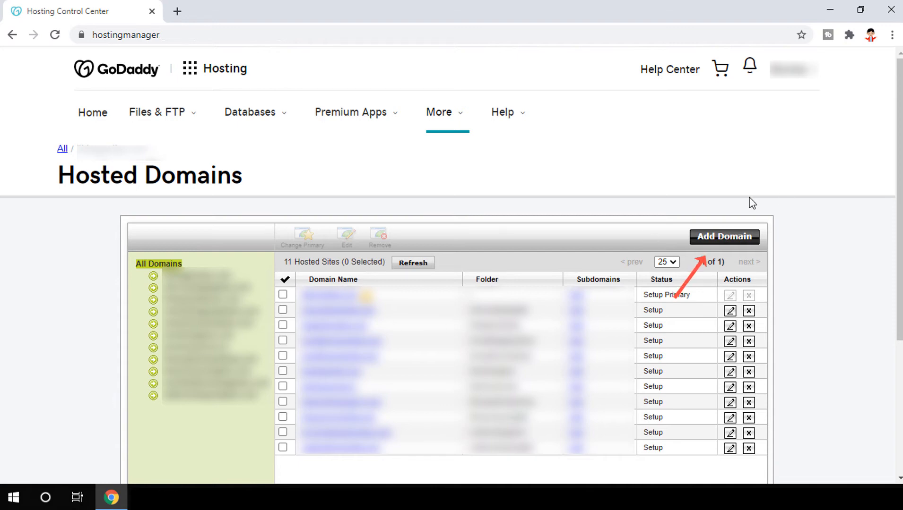
# Add WPTHEMESPRICE.COM as a new hosted domain and browse for its destination folder
pyautogui.click(728, 236)
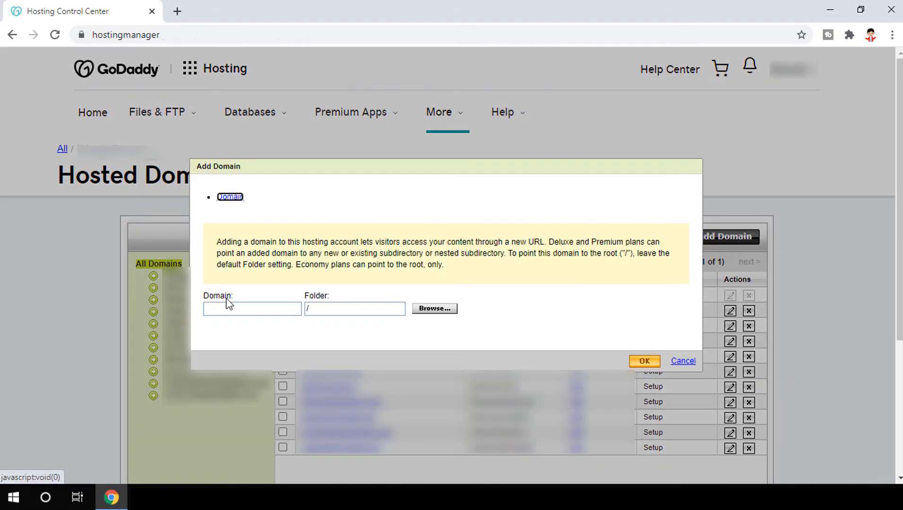
pyautogui.click(213, 310)
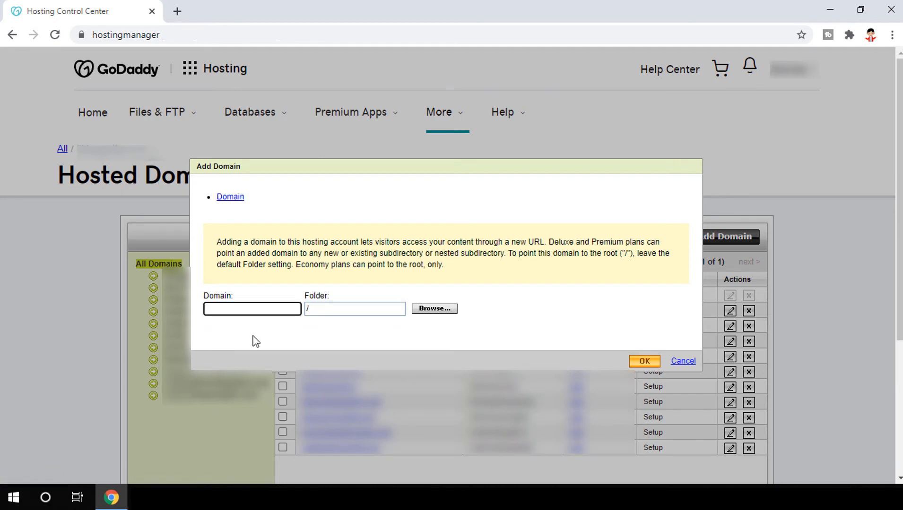
pyautogui.write('wpthemesprice.com')
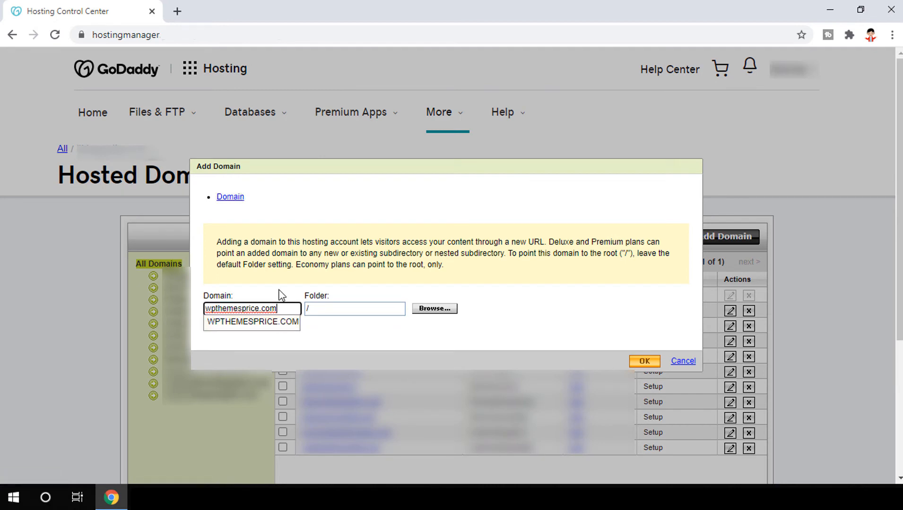
pyautogui.click(265, 322)
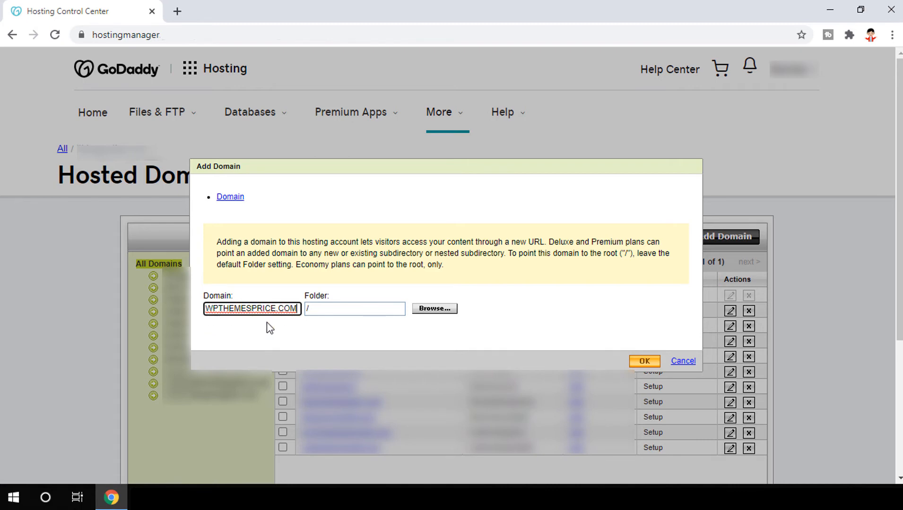
pyautogui.click(342, 310)
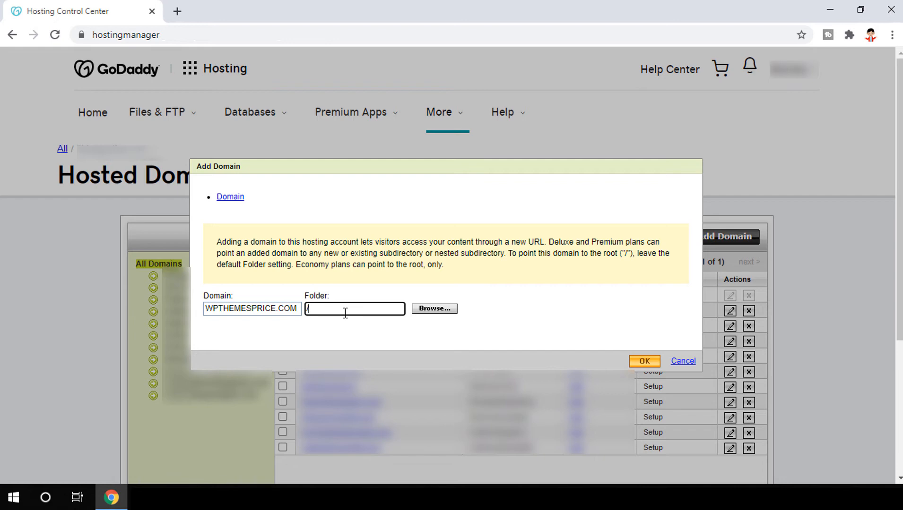
pyautogui.click(427, 311)
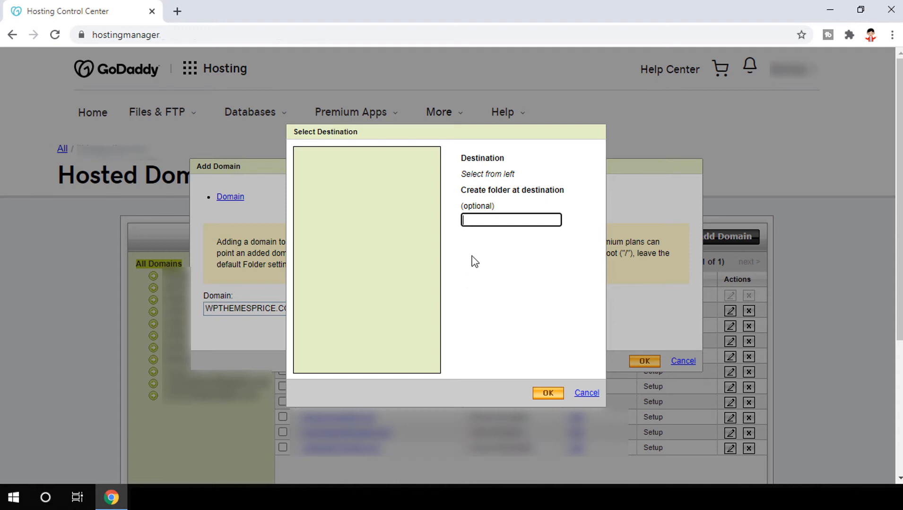
# Create a wpthemeprice folder under root and set it as the domain's folder
pyautogui.click(475, 221)
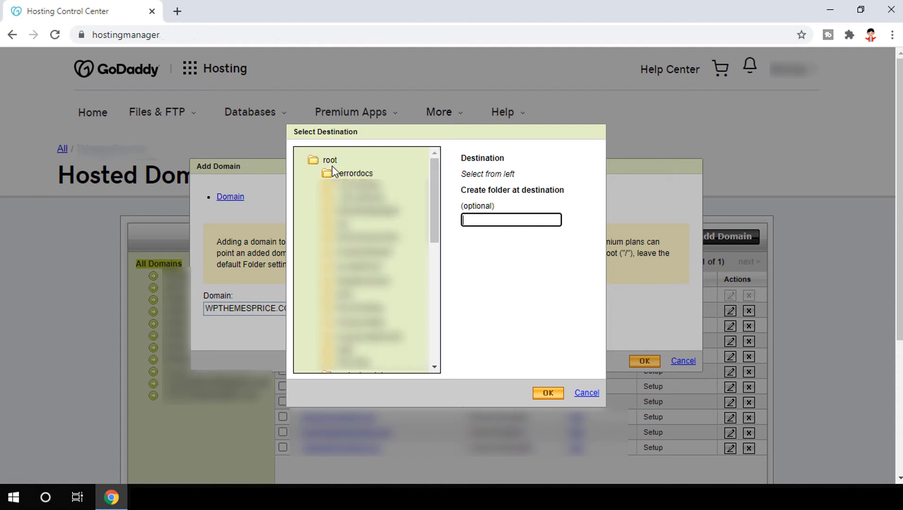
pyautogui.click(324, 163)
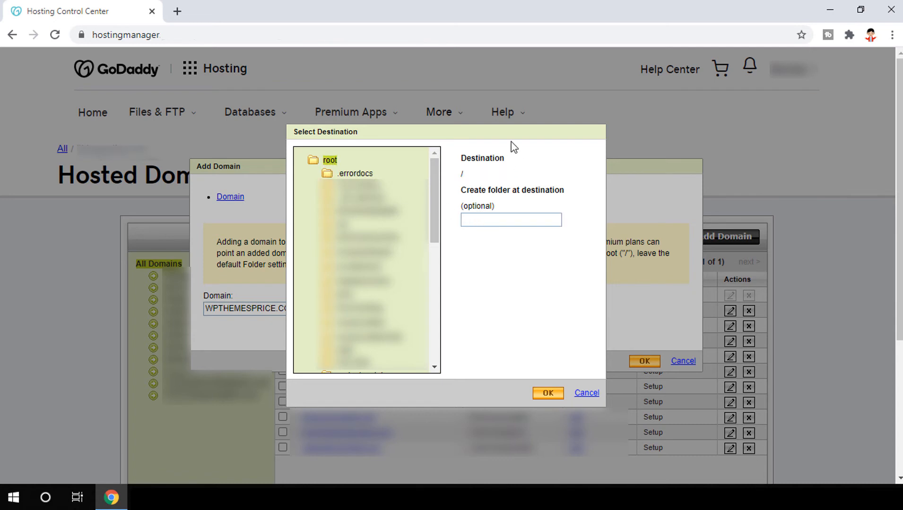
pyautogui.click(487, 219)
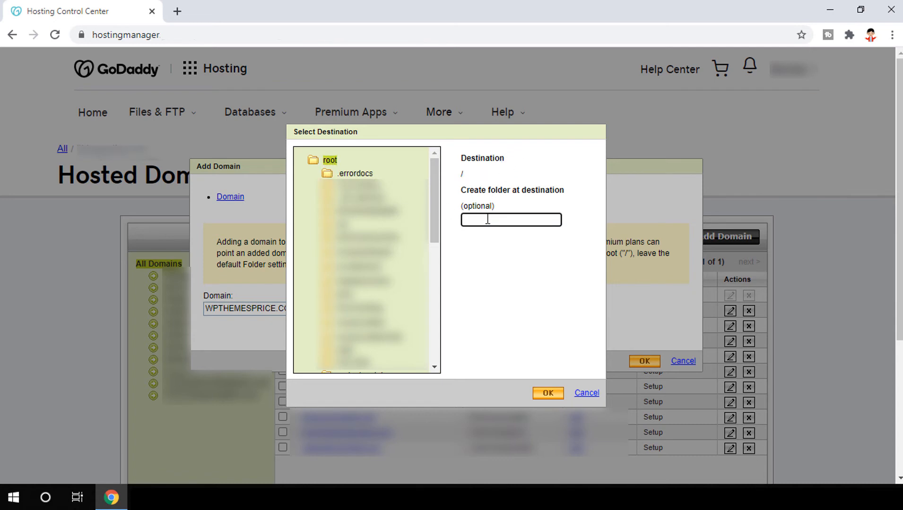
pyautogui.write('pthemeprice')
pyautogui.click(547, 393)
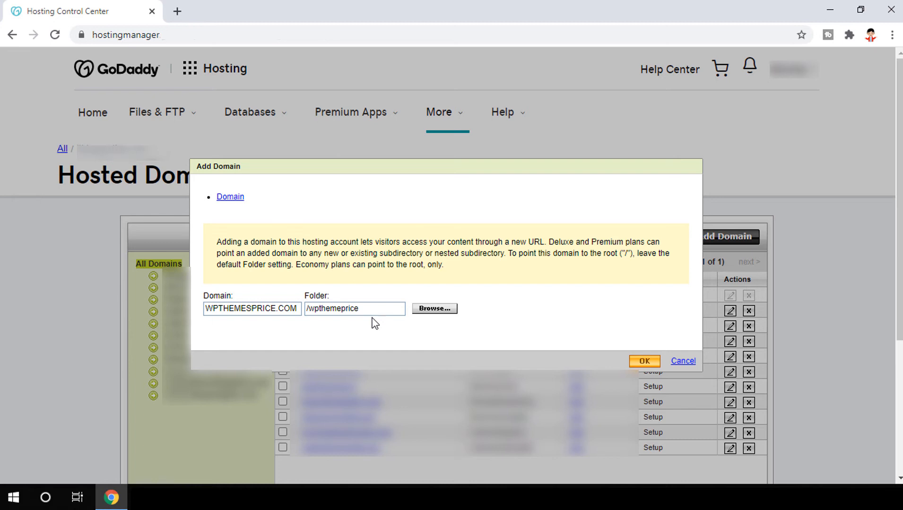
# Confirm the /wpthemeprice folder and add WPTHEMESPRICE.COM as a hosted domain
pyautogui.doubleClick(231, 310)
pyautogui.click(361, 310)
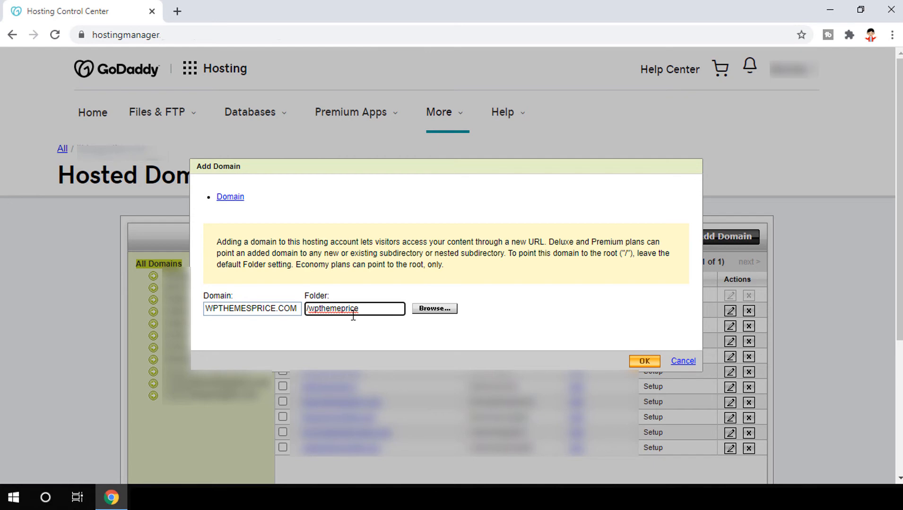
pyautogui.click(652, 364)
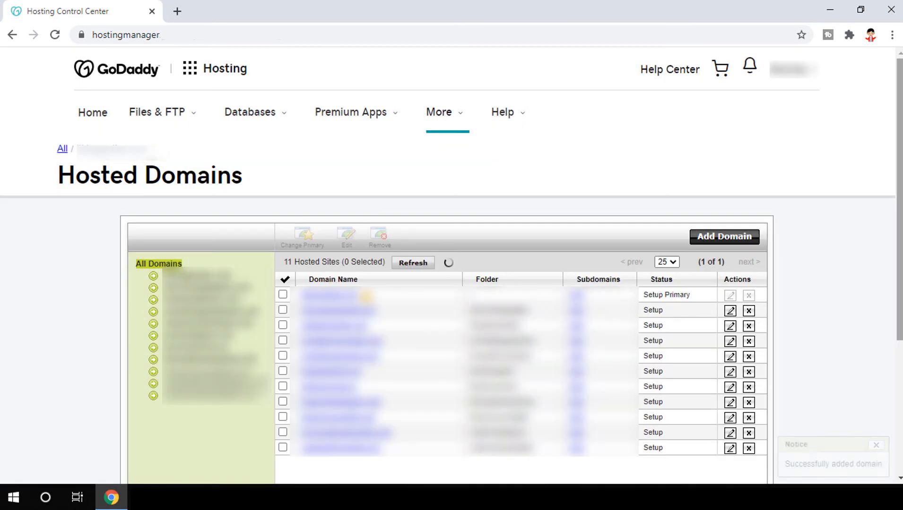
# Refresh the hosted domains list twice to check wpthemesprice.com's Pending status
pyautogui.scroll(-2, 781, 301)
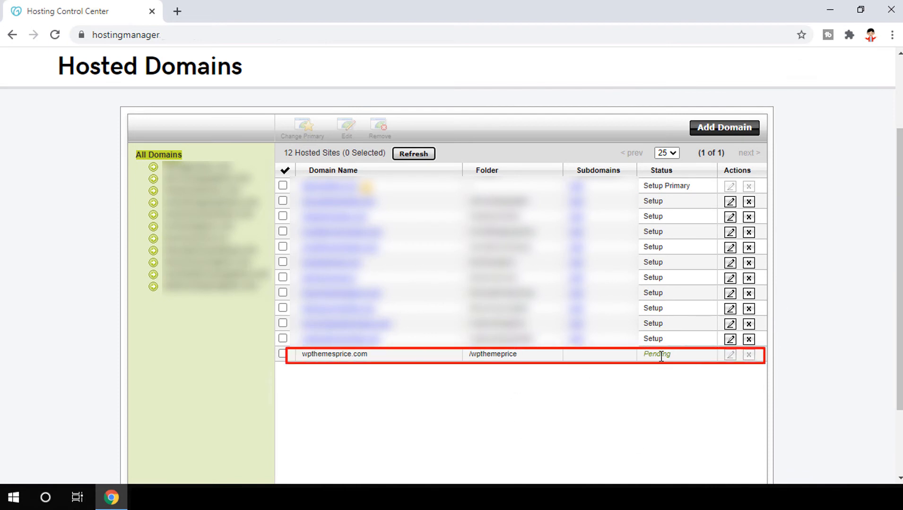
pyautogui.click(408, 161)
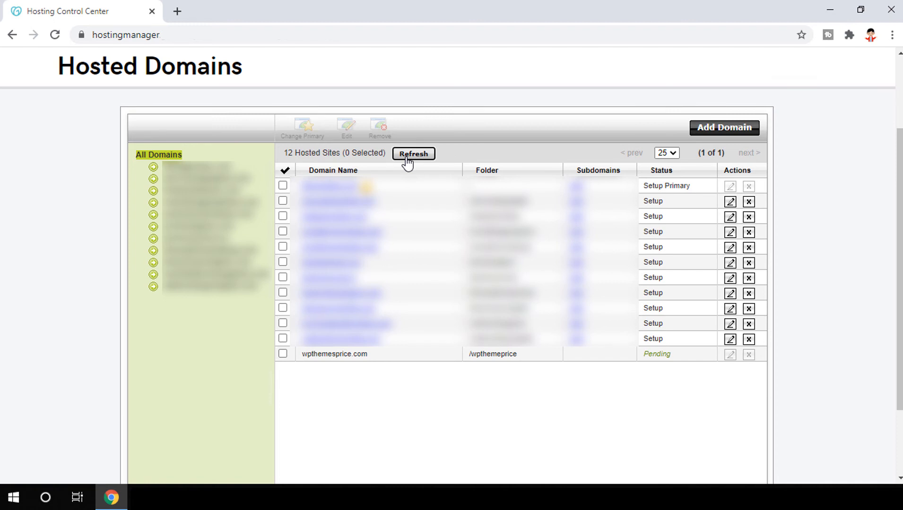
pyautogui.click(406, 158)
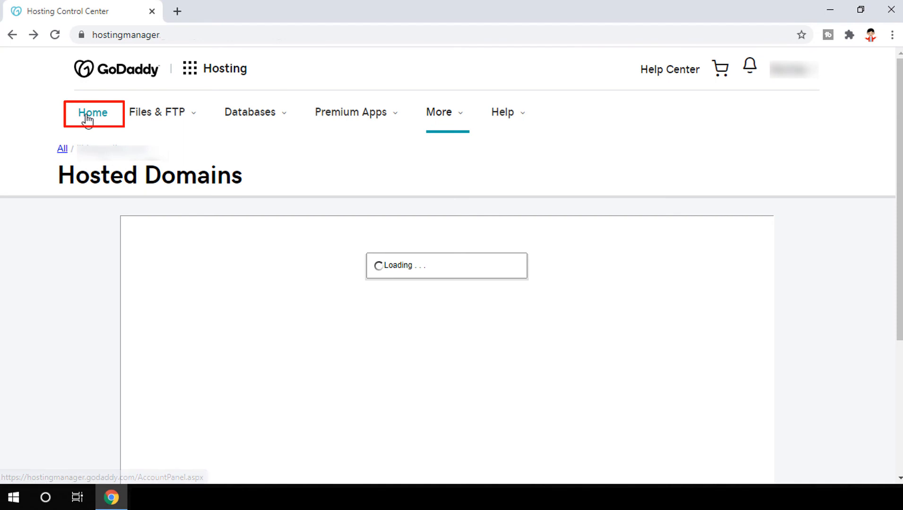
# Go from the hosting Home overview to the Manage Applications page
pyautogui.click(88, 116)
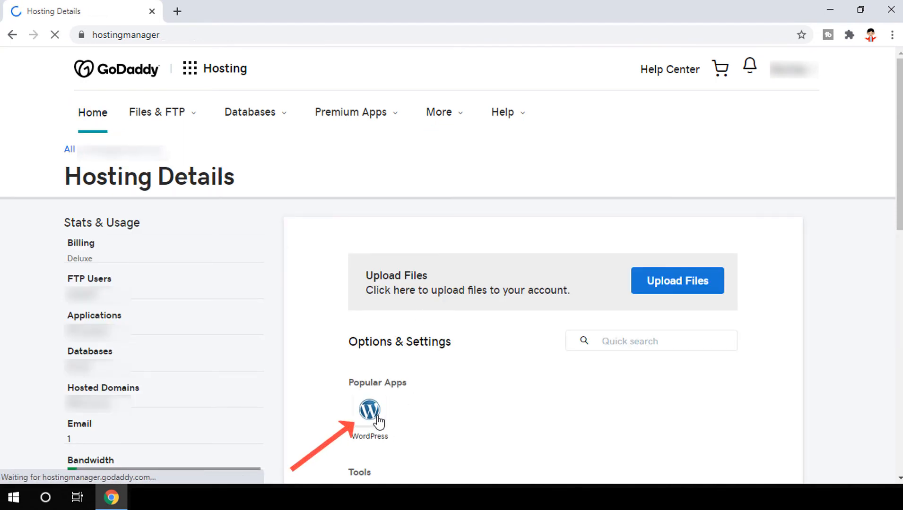
pyautogui.click(104, 320)
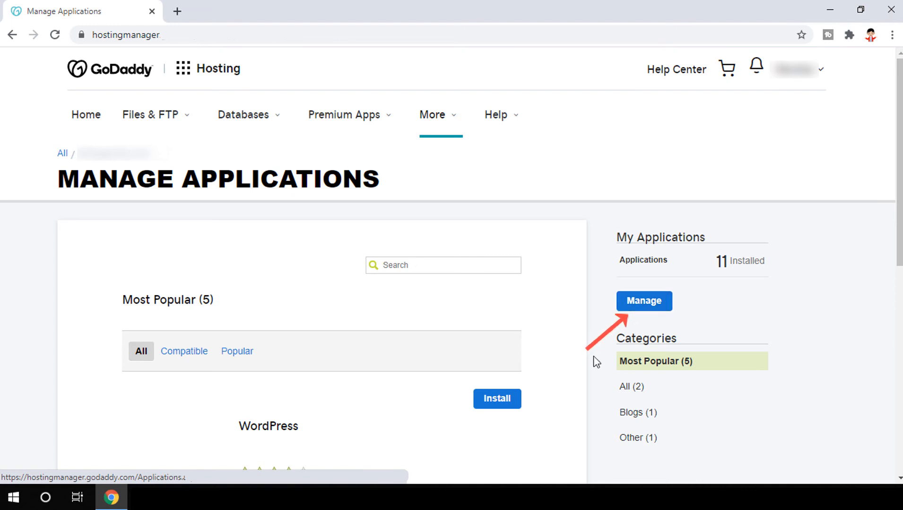
# Start the WordPress install on wpthemesprice.com, entering admin name 'admin' and the admin password
pyautogui.click(493, 413)
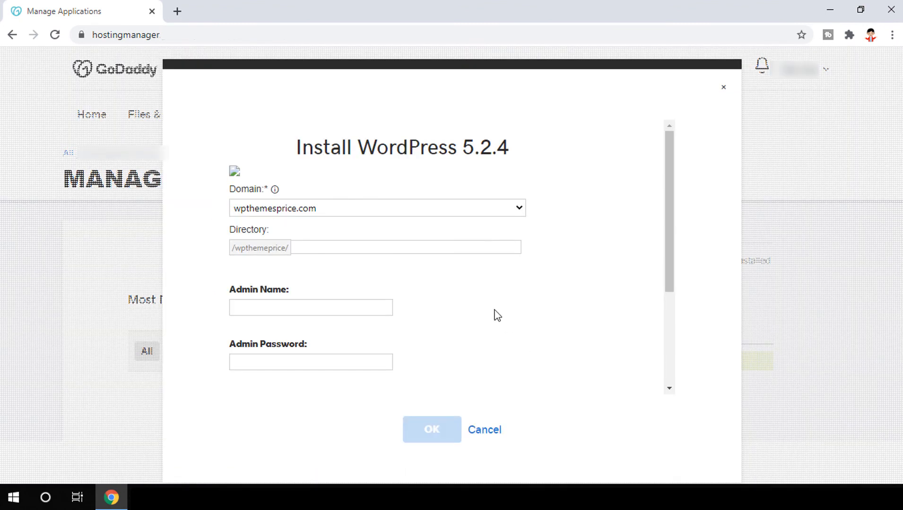
pyautogui.moveTo(667, 231); pyautogui.dragTo(671, 319)
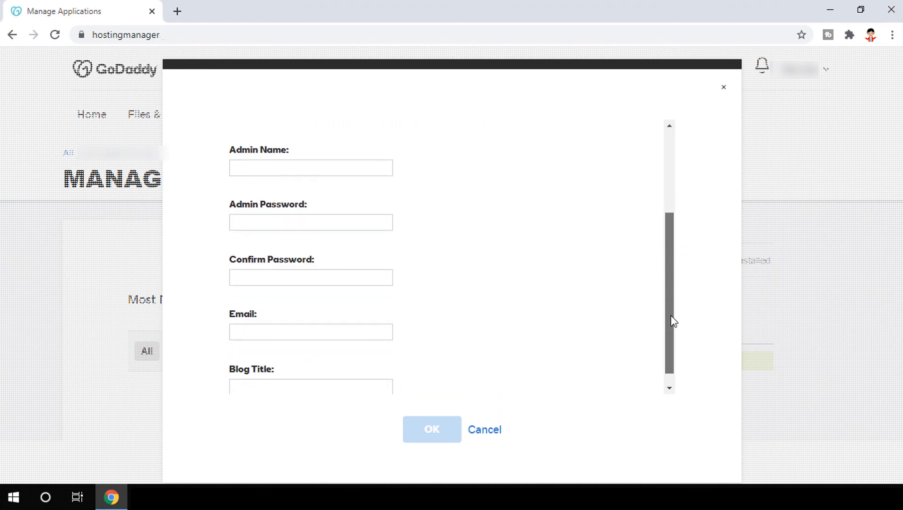
pyautogui.click(243, 161)
pyautogui.click(264, 218)
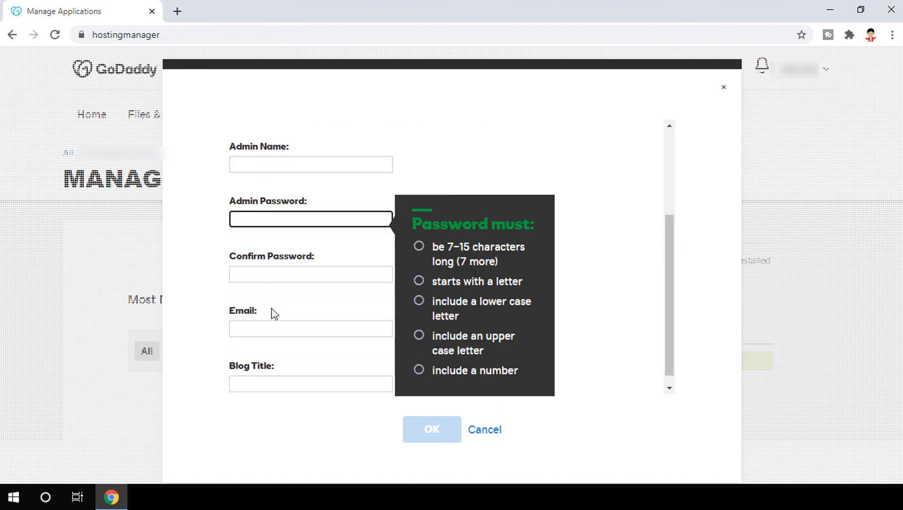
pyautogui.click(277, 328)
pyautogui.click(281, 381)
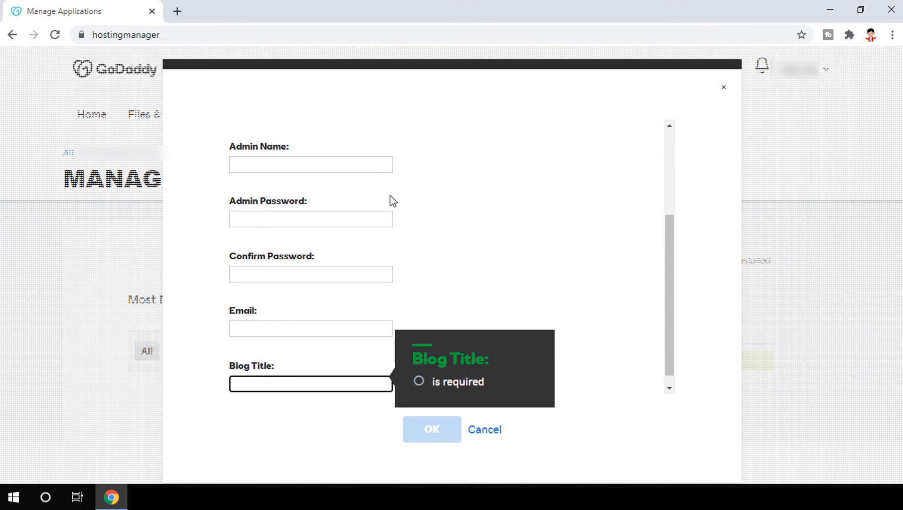
pyautogui.click(368, 163)
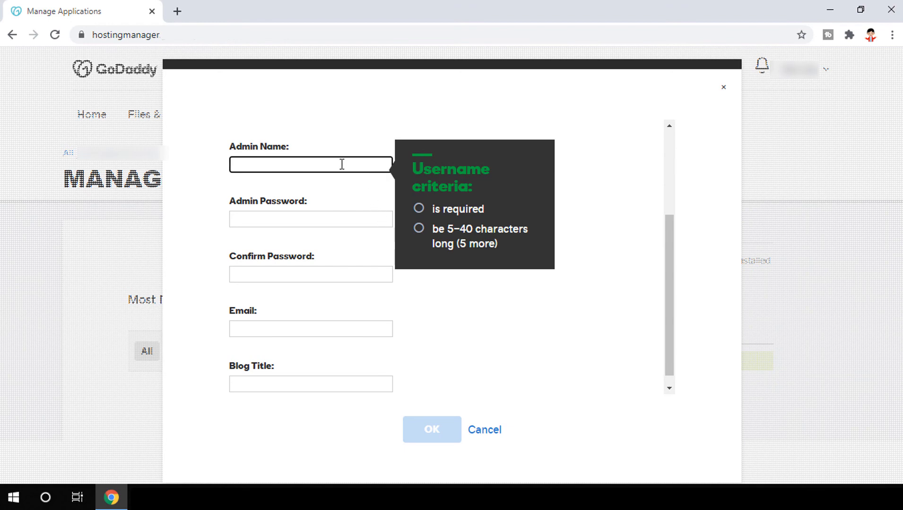
pyautogui.write('admin')
pyautogui.press('Tab')
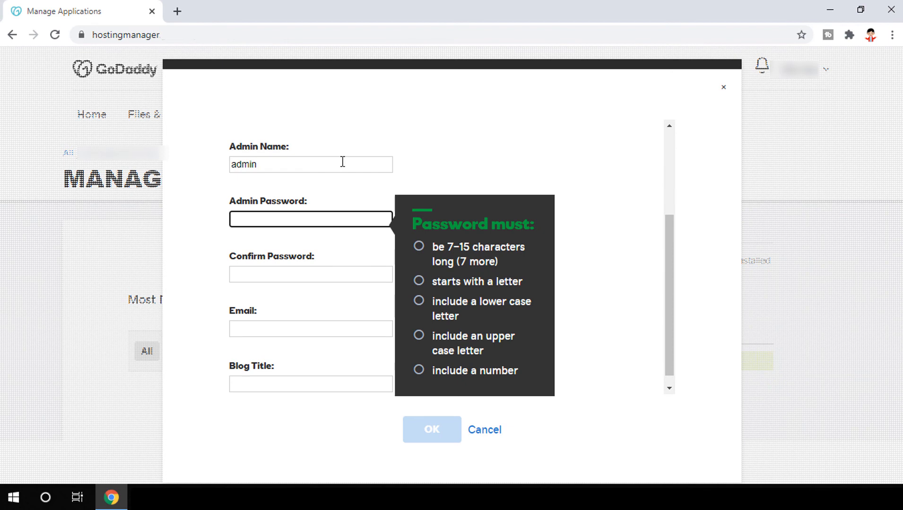
pyautogui.write('••')
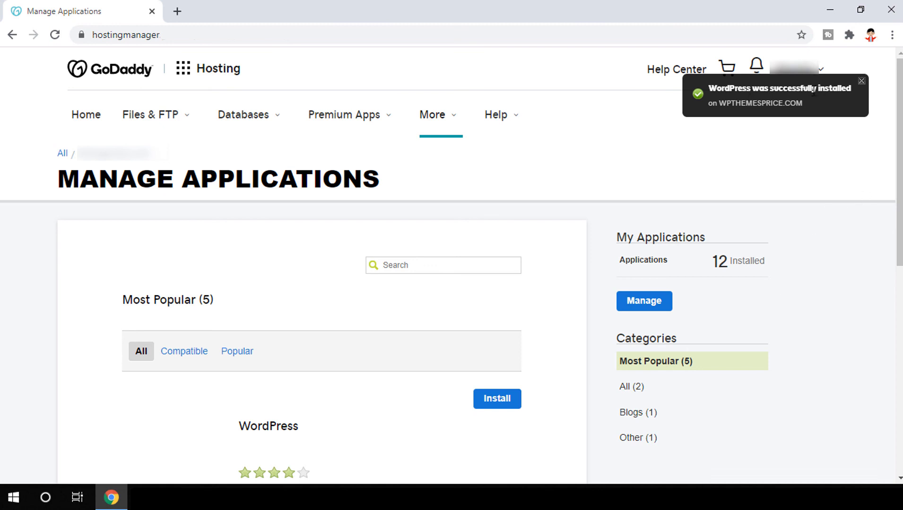
# Dismiss the WordPress installation success notice
pyautogui.click(861, 82)
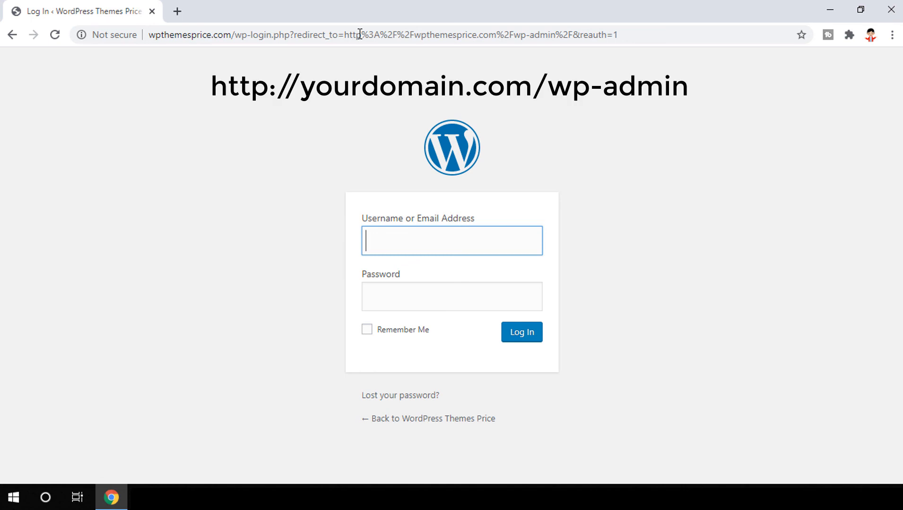
# Log in to WordPress with username 'admin' and the account password
pyautogui.write('admin')
pyautogui.press('Tab')
pyautogui.write('admin123')
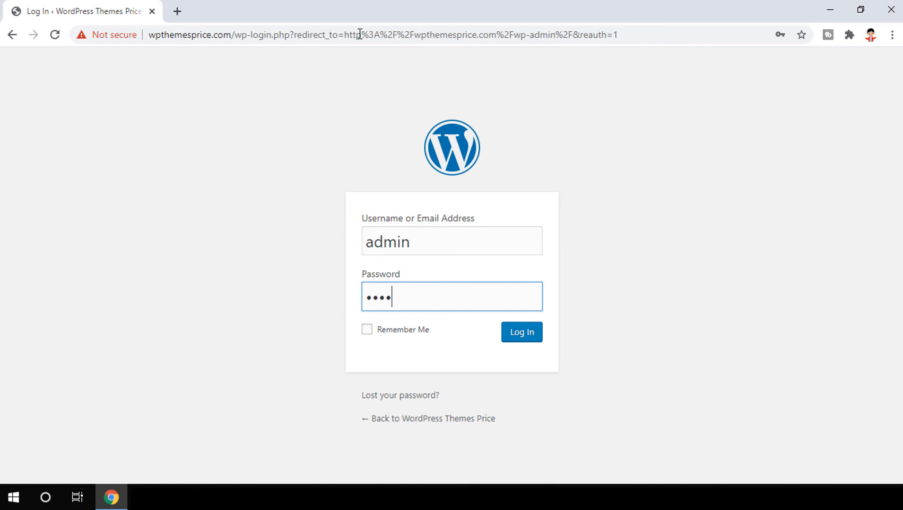
pyautogui.write('456')
pyautogui.press('Return')
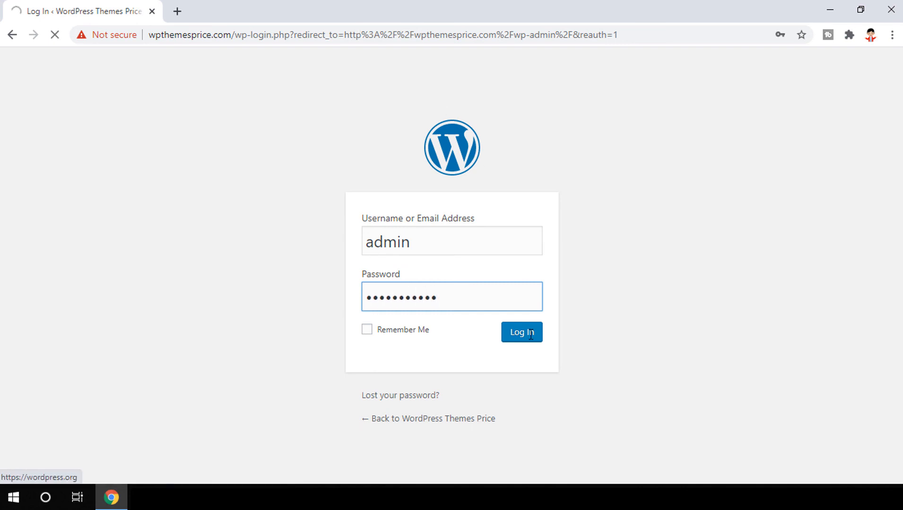